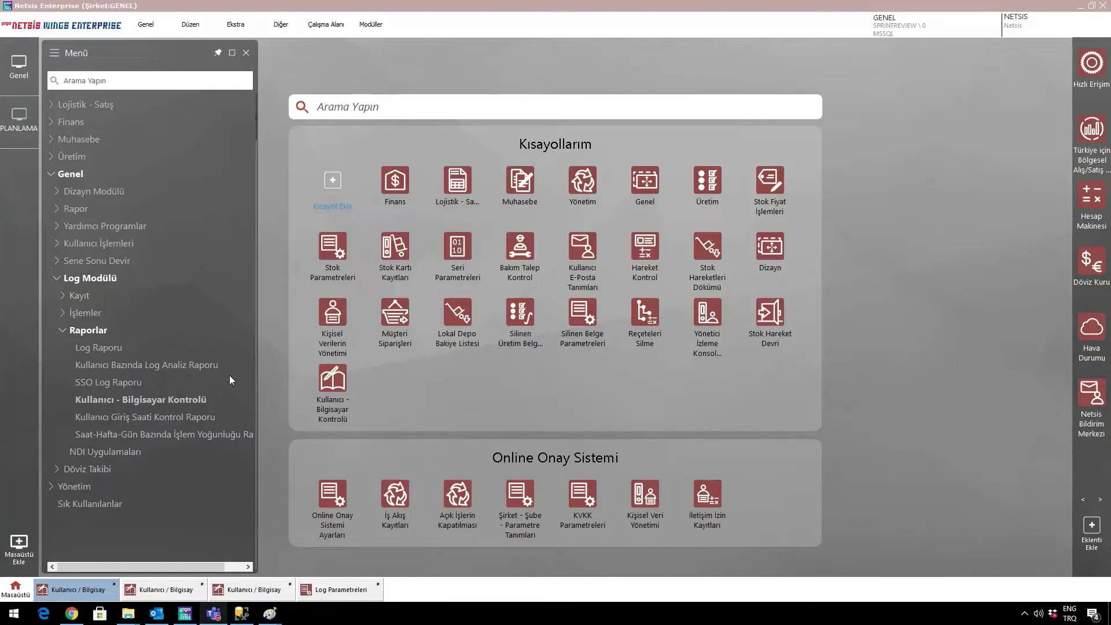
# Step: Open the Kullanıcı - Bilgisayar Kontrolü report from the Log Modülü reports
pyautogui.click(164, 399)
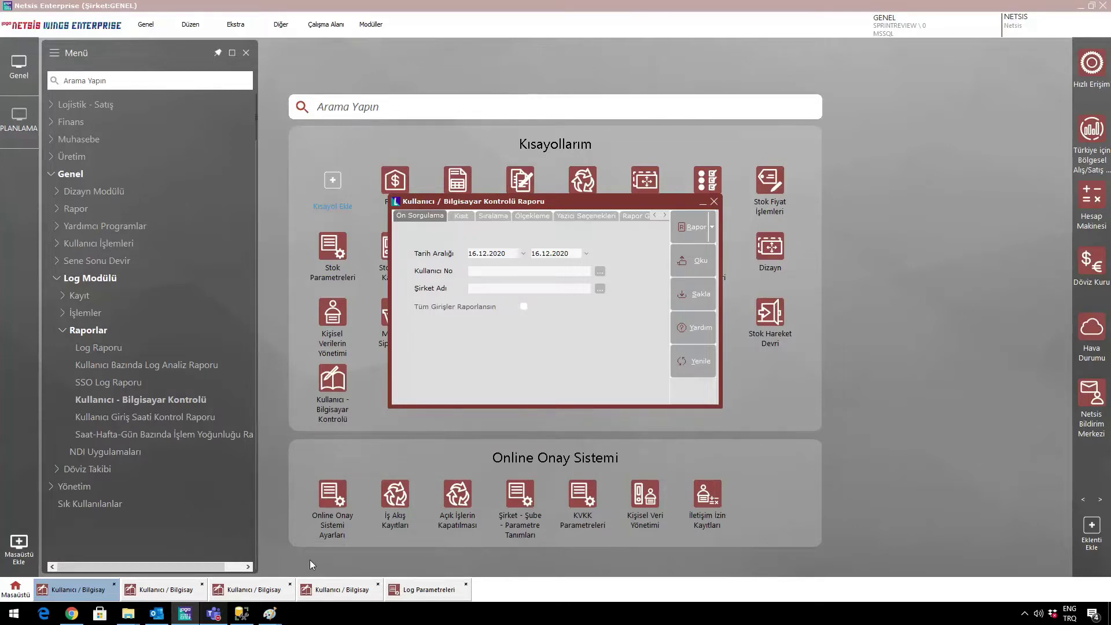
# Step: Review the Kullanıcı Oturum İşlemleri Log Kayıtları Tutulsun option in Log Parametreleri and put that window away
pyautogui.click(428, 590)
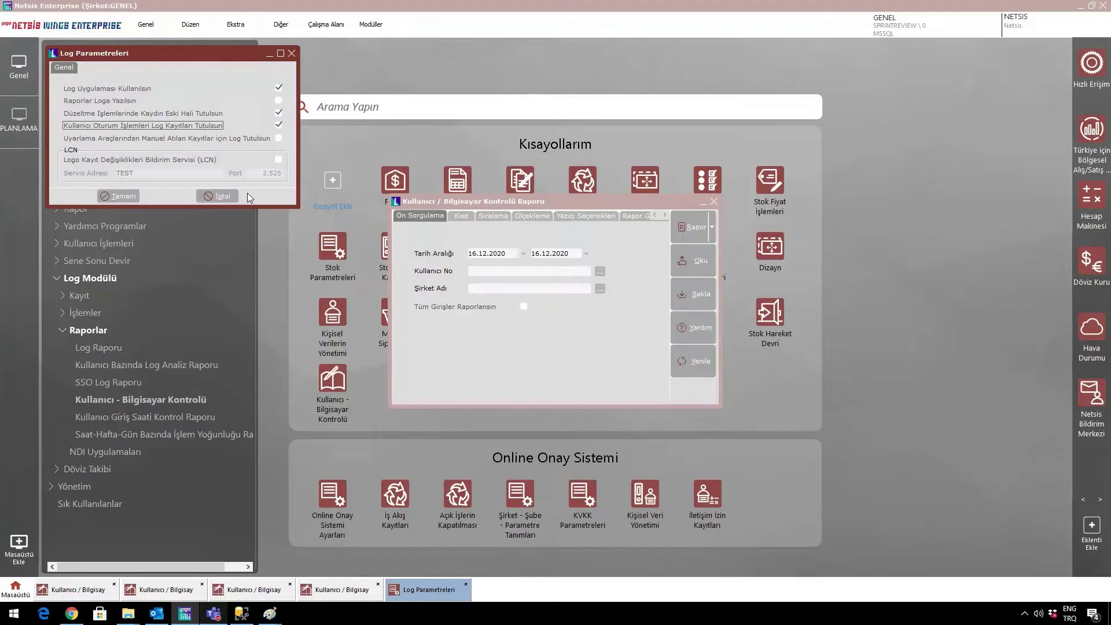
pyautogui.click(277, 128)
pyautogui.click(270, 54)
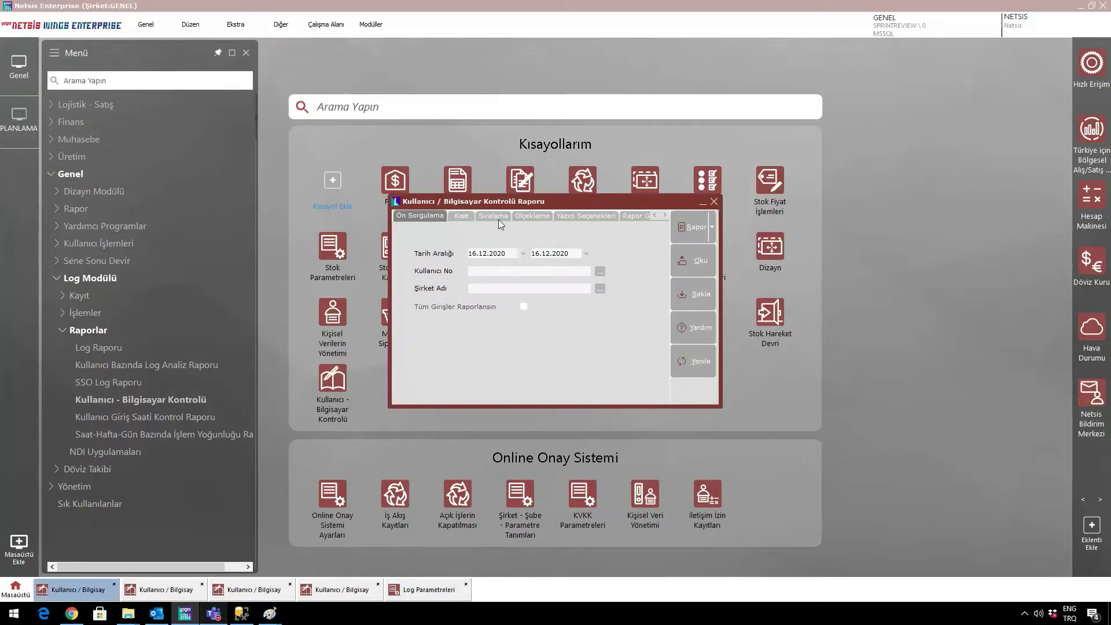
# Step: Look at the users available for the report's Kullanıcı No filter without selecting any
pyautogui.click(600, 271)
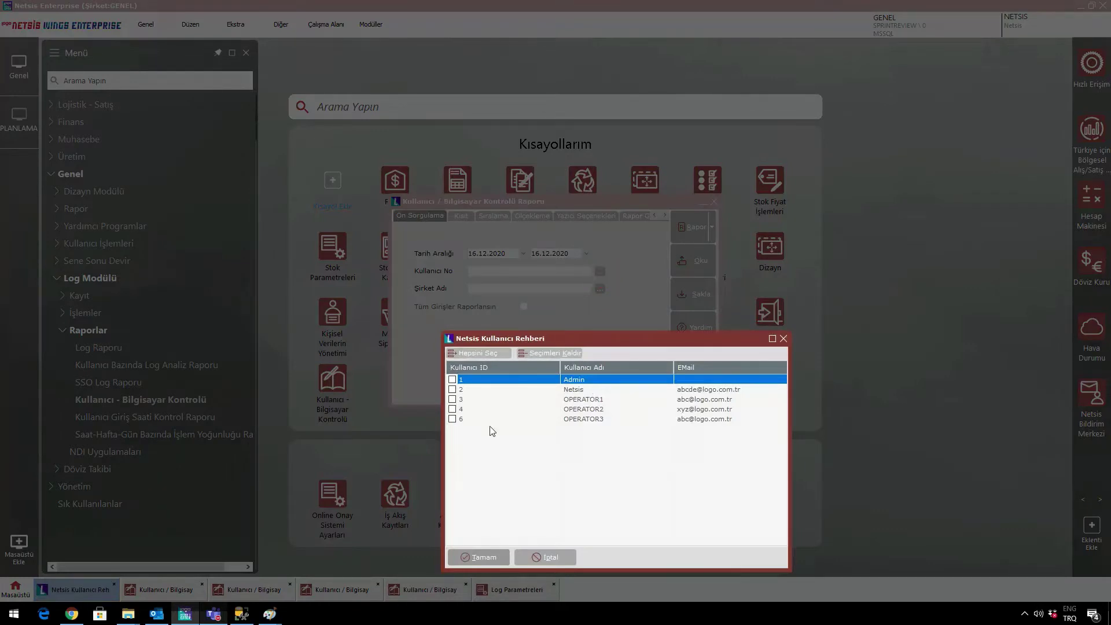
pyautogui.click(783, 339)
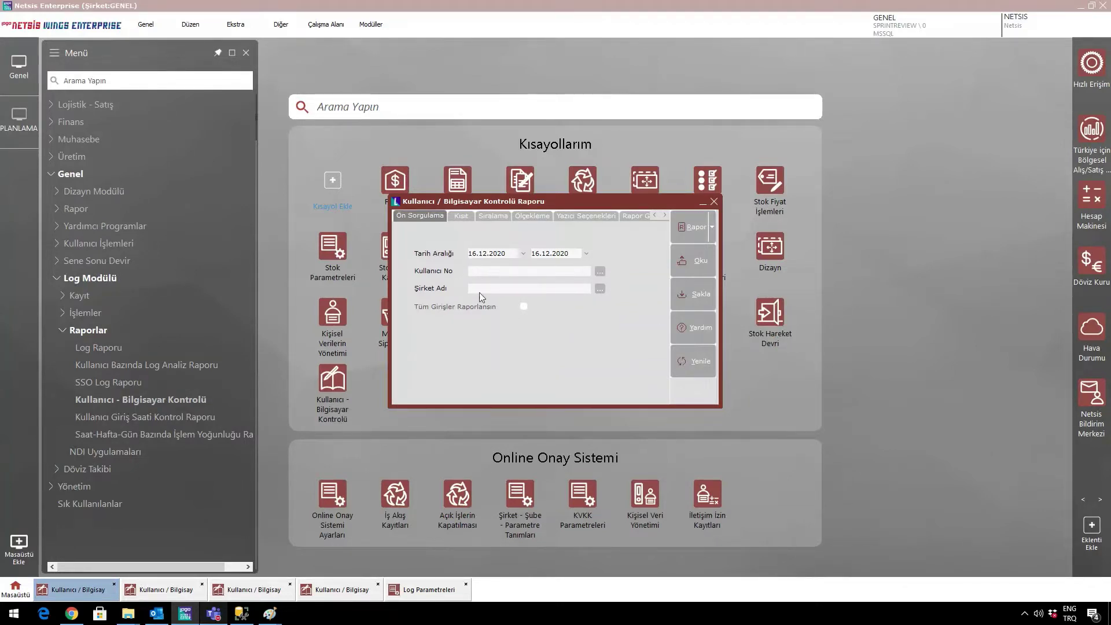
# Step: Set the start of the report's date range to 12.12.2020 and run the report
pyautogui.click(474, 255)
pyautogui.write('1')
pyautogui.press('Tab')
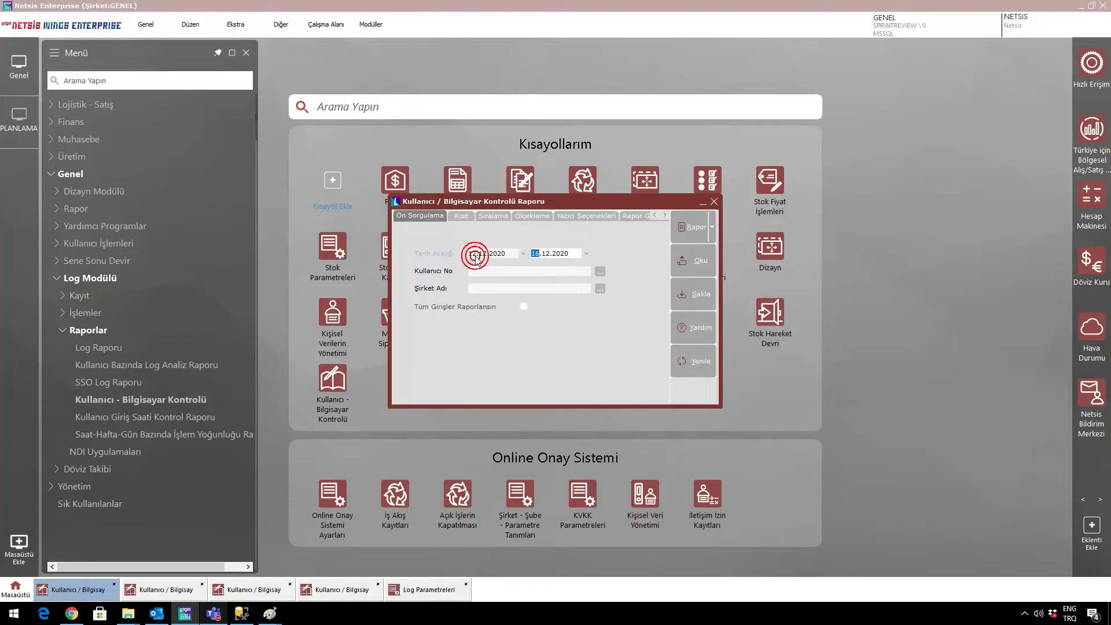
pyautogui.click(696, 228)
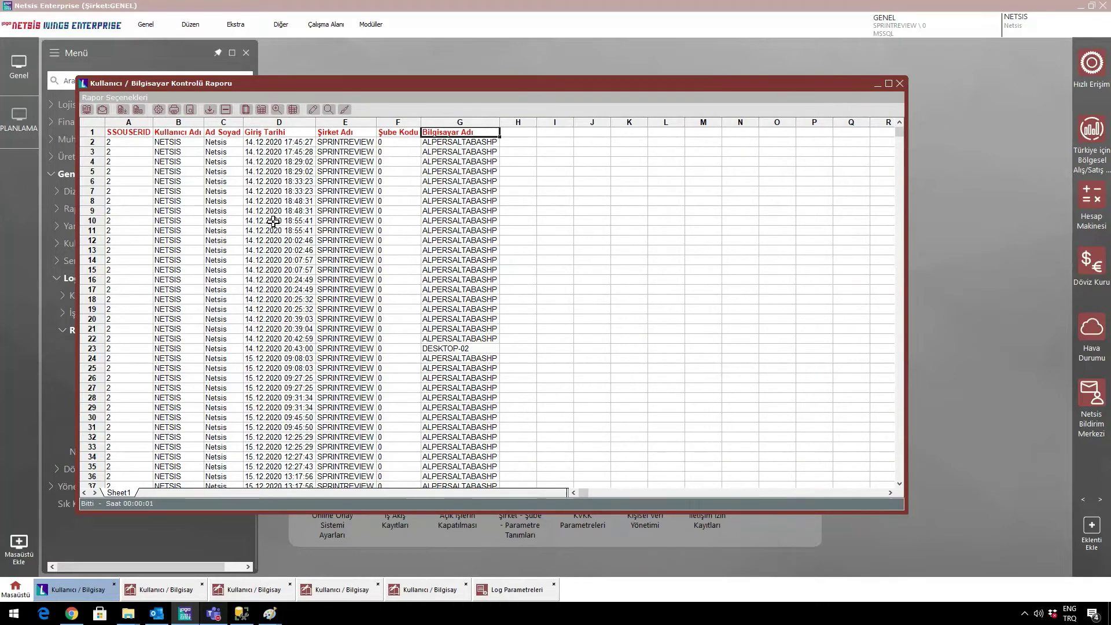
# Step: Read through the login records in the report from the first rows to the end of the list
pyautogui.click(174, 208)
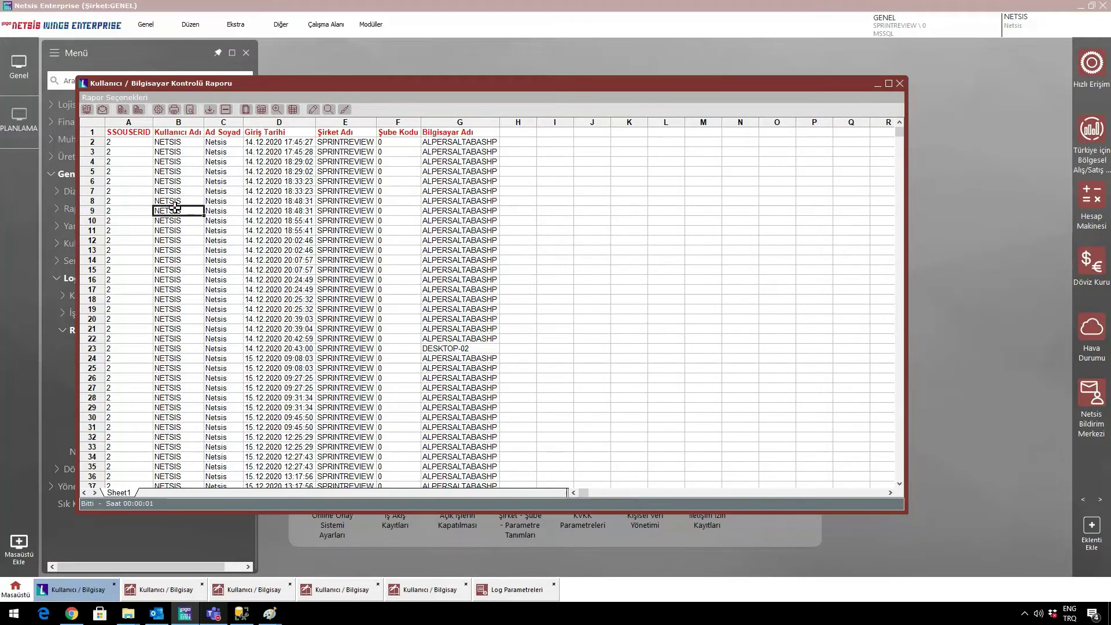
pyautogui.press('Down')
pyautogui.press('Down')
pyautogui.press('Down')
pyautogui.press('Down')
pyautogui.press('Down')
pyautogui.press('Down')
pyautogui.press('Down')
pyautogui.press('Down')
pyautogui.press('Down')
pyautogui.press('Down')
pyautogui.press('Down')
pyautogui.press('Down')
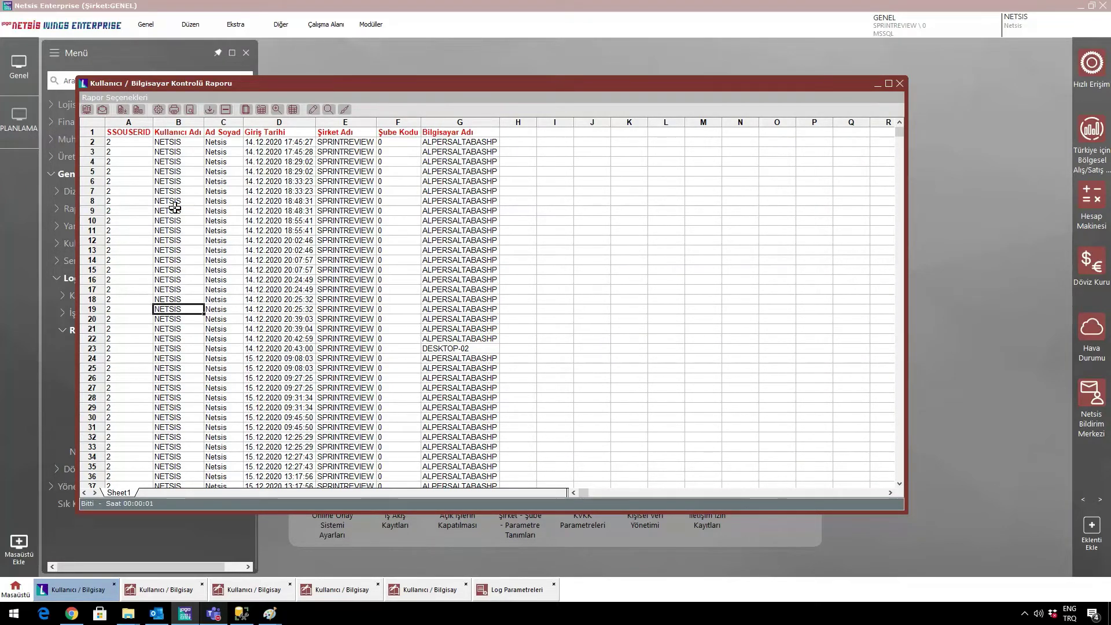
pyautogui.press('Down')
pyautogui.press('Down')
pyautogui.press('Down')
pyautogui.press('Down')
pyautogui.press('Down')
pyautogui.press('Down')
pyautogui.press('Down')
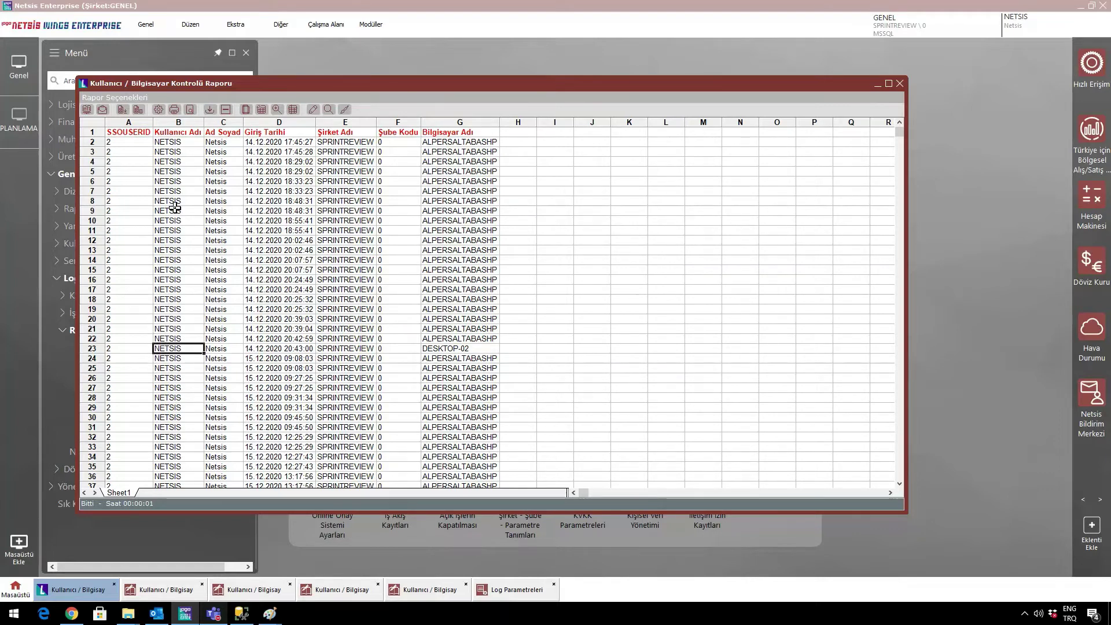
pyautogui.press('Down')
pyautogui.press('Down')
pyautogui.press('Down')
pyautogui.press('Down')
pyautogui.press('Down')
pyautogui.press('Down')
pyautogui.press('Down')
pyautogui.press('Down')
pyautogui.press('Down')
pyautogui.press('Down')
pyautogui.press('Down')
pyautogui.press('Down')
pyautogui.press('Down')
pyautogui.press('Down')
pyautogui.press('Down')
pyautogui.press('Down')
pyautogui.press('Down')
pyautogui.press('Down')
pyautogui.press('Down')
pyautogui.press('Down')
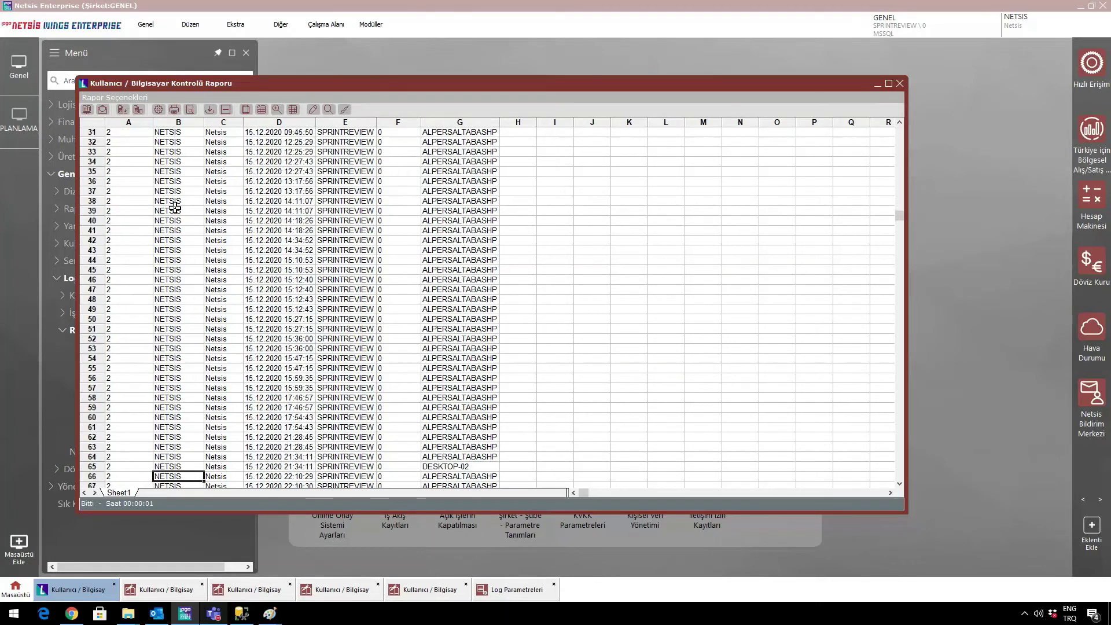
pyautogui.press('Down')
pyautogui.press('Down')
pyautogui.press('Down')
pyautogui.press('Down')
pyautogui.press('Down')
pyautogui.press('Down')
pyautogui.press('Down')
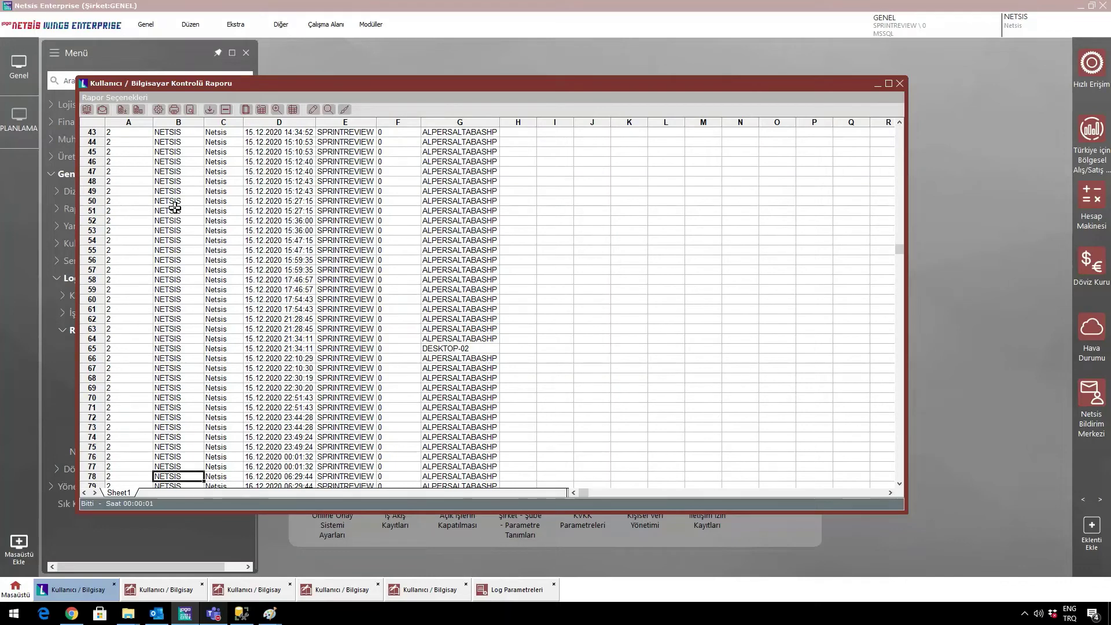
pyautogui.press('Down')
pyautogui.press('Down')
pyautogui.press('Down')
pyautogui.press('Down')
pyautogui.press('Down')
pyautogui.press('Down')
pyautogui.press('Down')
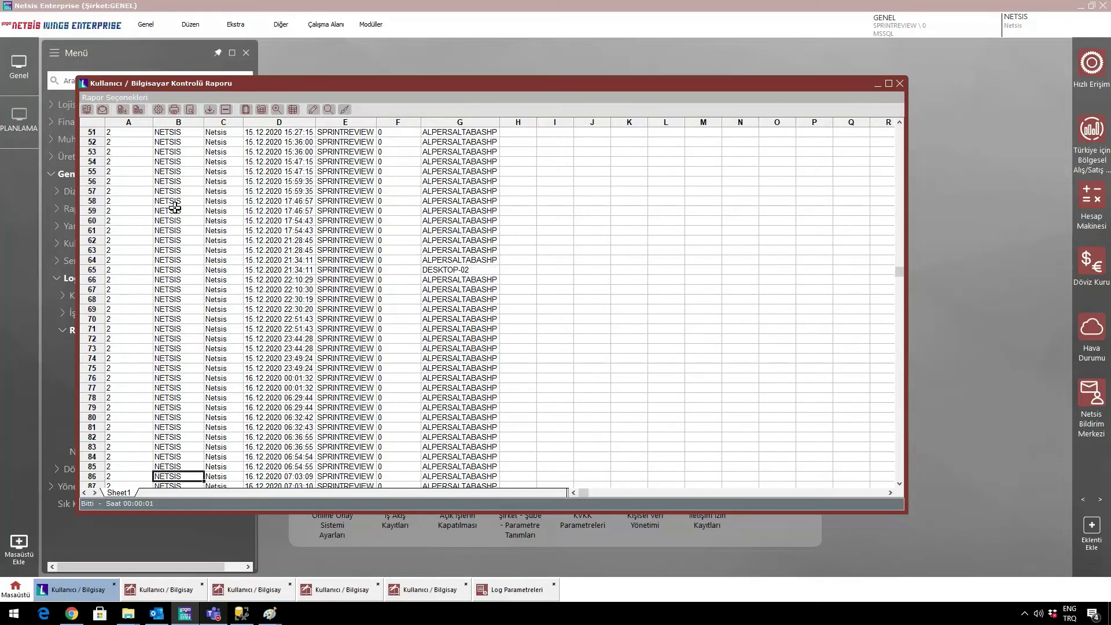
pyautogui.press('Down')
pyautogui.press('Down')
pyautogui.press('Down')
pyautogui.press('Down')
pyautogui.press('Down')
pyautogui.press('Down')
pyautogui.press('Down')
pyautogui.press('Down')
pyautogui.press('Down')
pyautogui.press('Down')
pyautogui.press('Down')
pyautogui.press('Down')
pyautogui.press('Down')
pyautogui.press('Down')
pyautogui.press('Down')
pyautogui.press('Down')
pyautogui.press('Down')
pyautogui.press('Down')
pyautogui.press('Down')
pyautogui.press('Down')
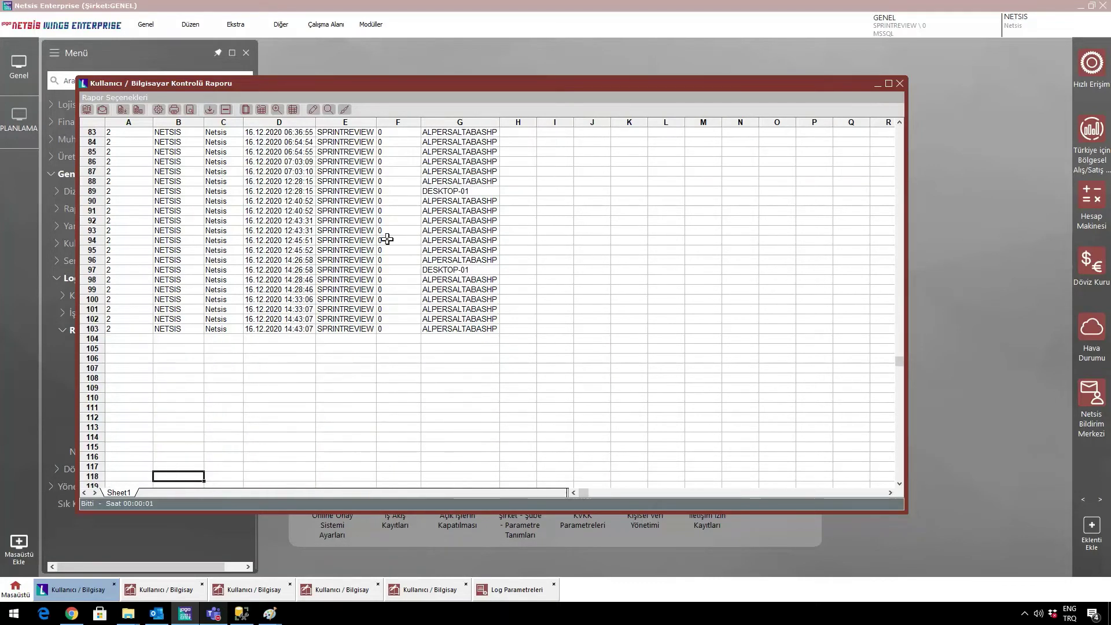
# Step: Examine the computer name, login date and company entries at the end and start of the list, and close the report
pyautogui.click(438, 269)
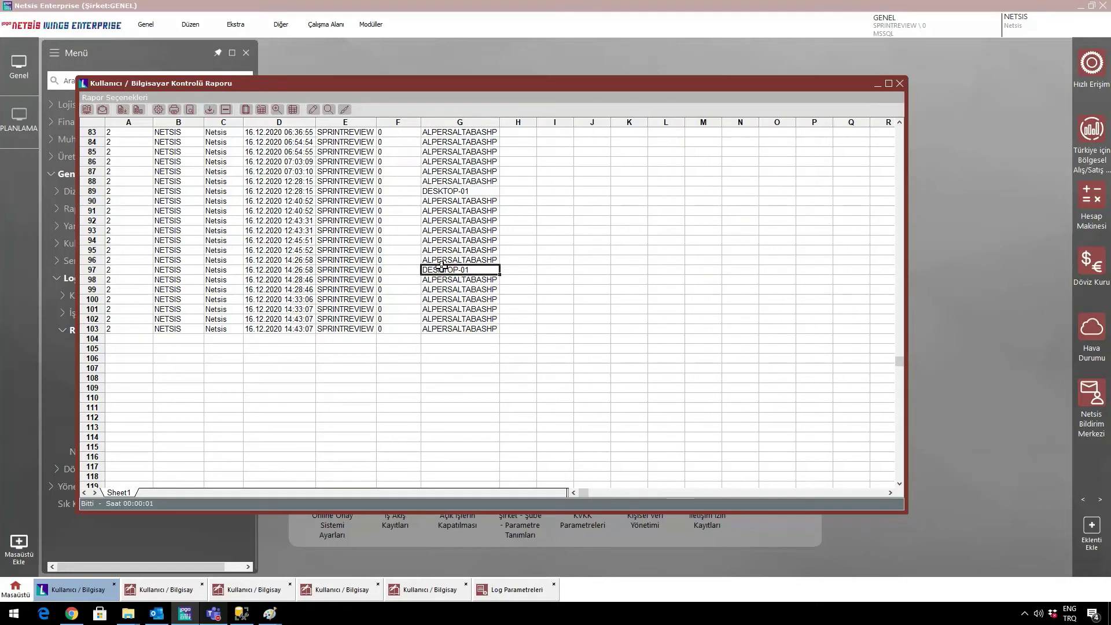
pyautogui.click(464, 161)
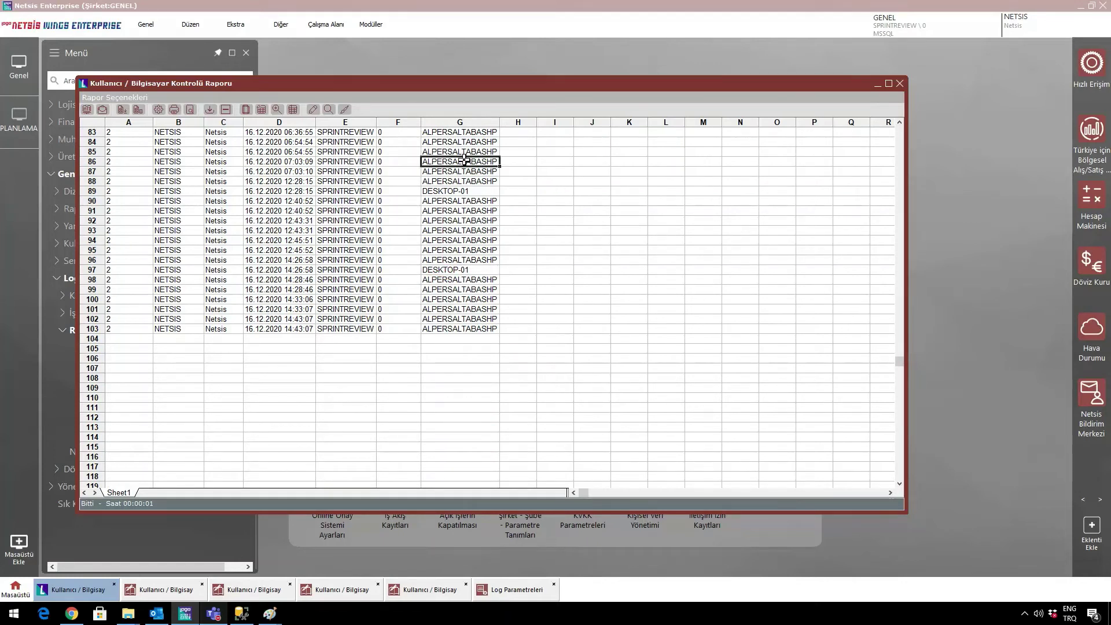
pyautogui.click(296, 220)
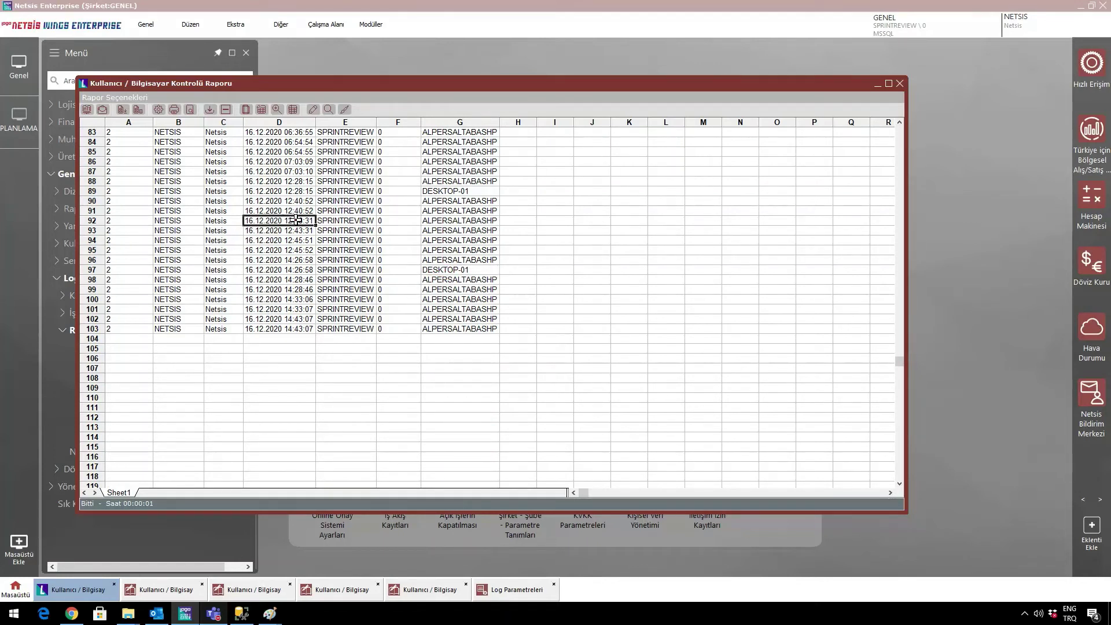
pyautogui.click(318, 240)
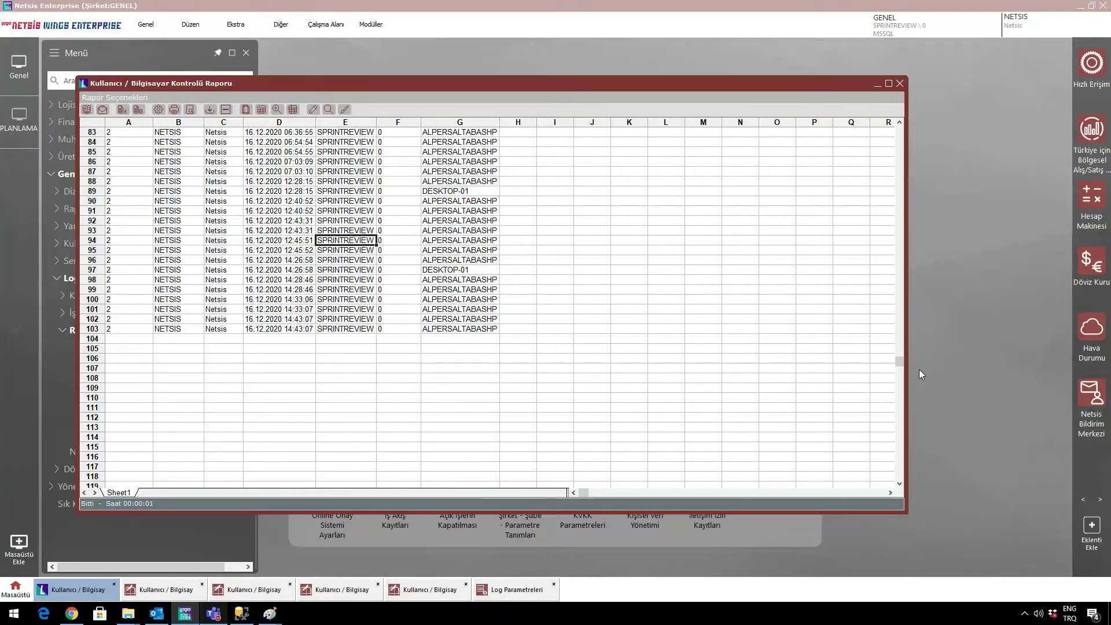
pyautogui.moveTo(901, 363); pyautogui.dragTo(904, 118)
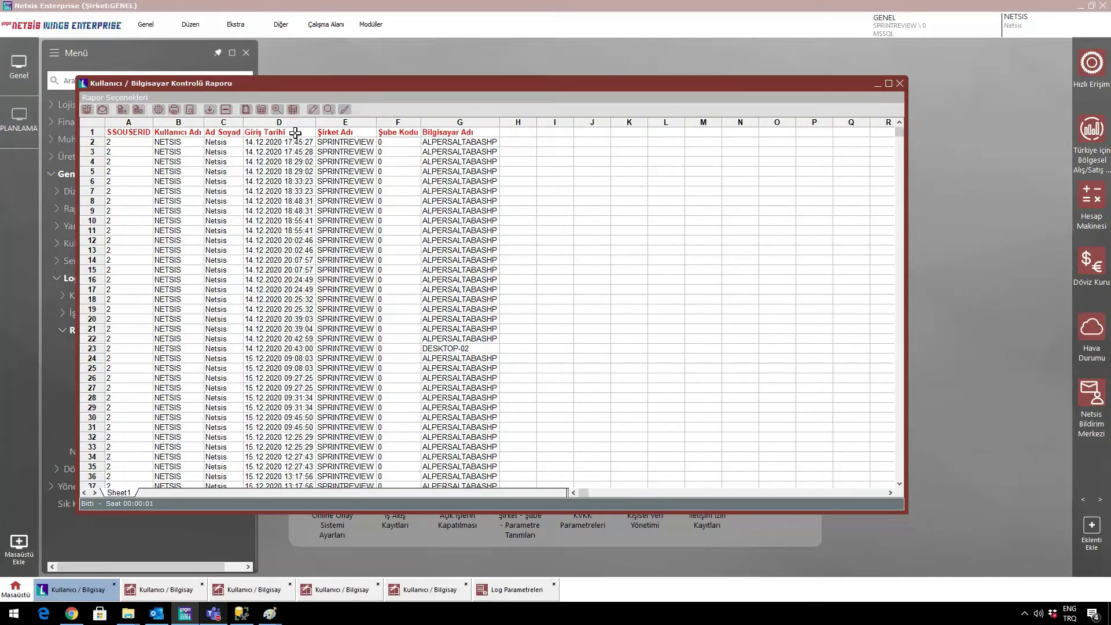
pyautogui.moveTo(291, 152); pyautogui.dragTo(333, 230)
pyautogui.click(342, 270)
pyautogui.click(900, 82)
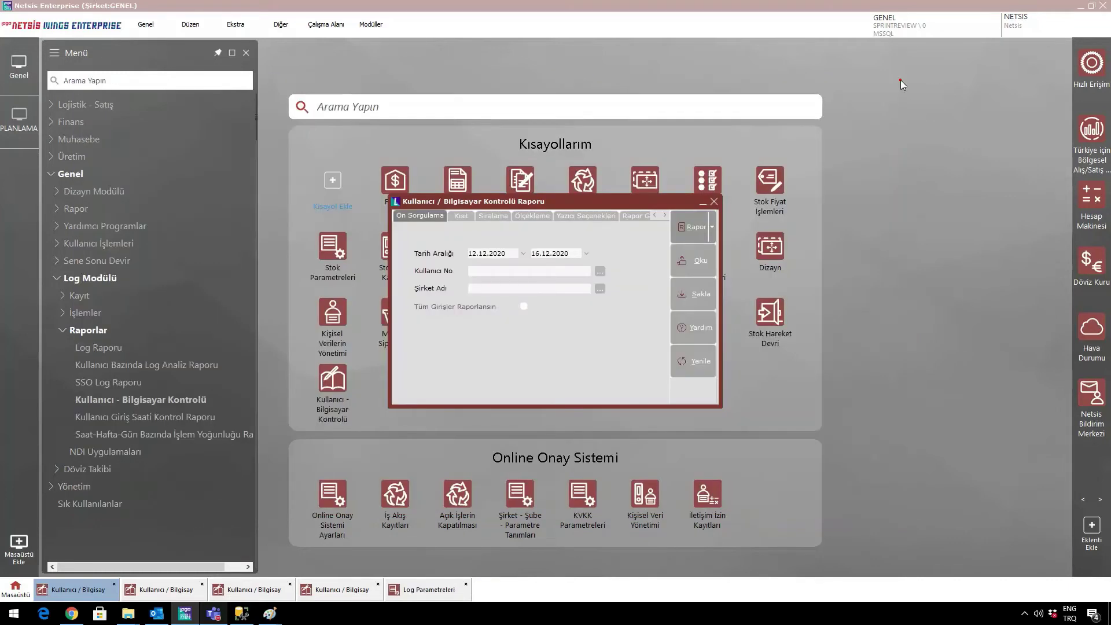
# Step: Enable Tüm Girişler Raporlansın for the Kullanıcı / Bilgisayar Kontrolü report and run it again
pyautogui.click(522, 306)
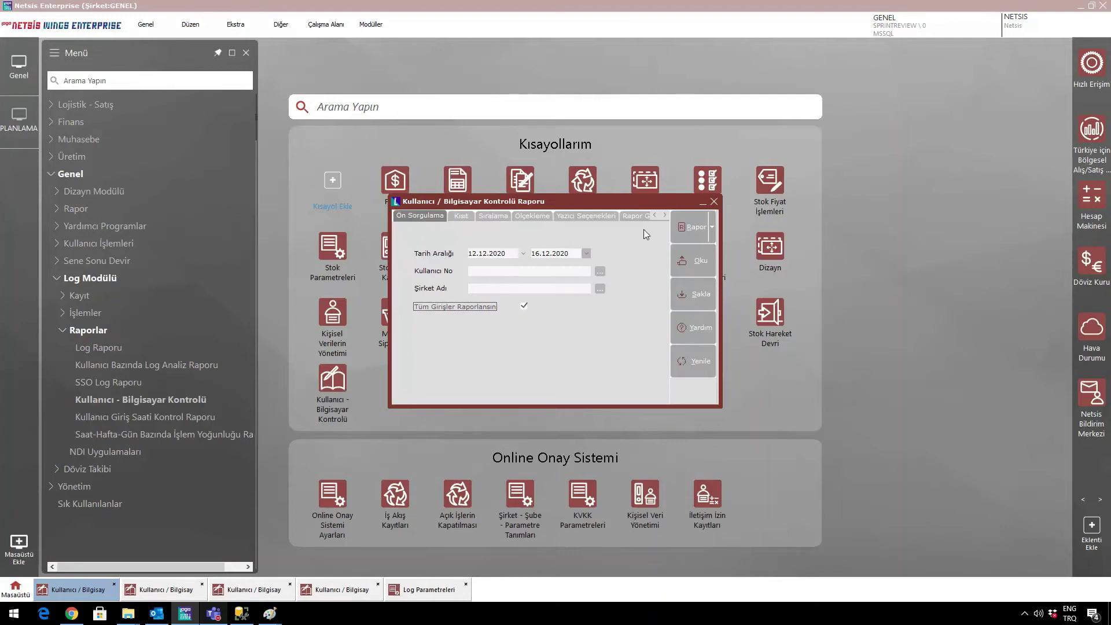
pyautogui.click(690, 231)
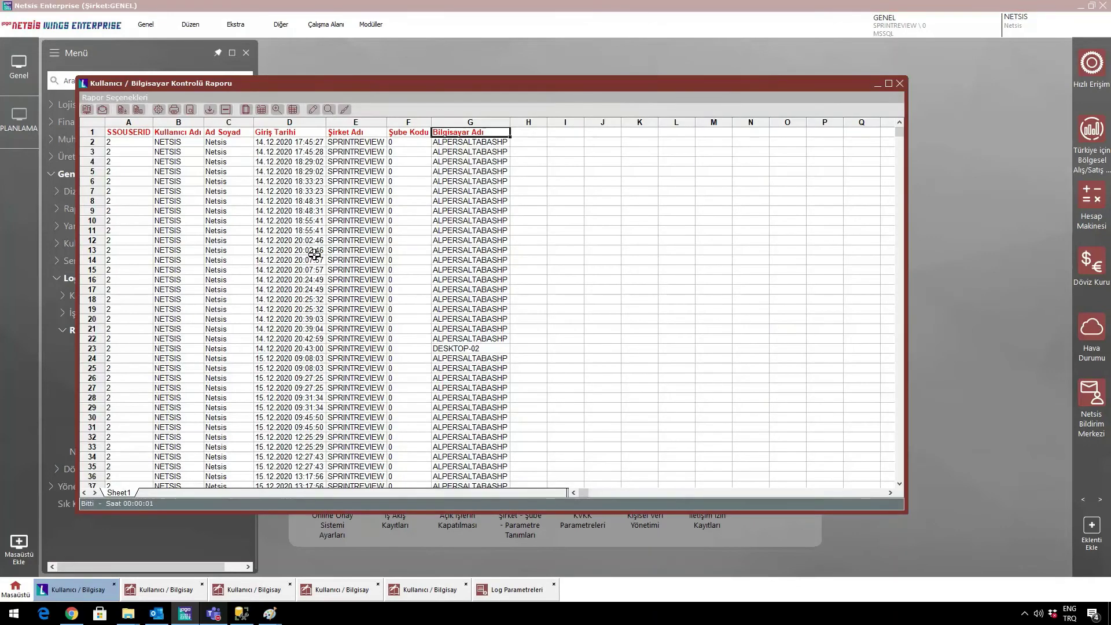
# Step: Read through the login records of all users in the new report, down to the operator accounts
pyautogui.click(289, 251)
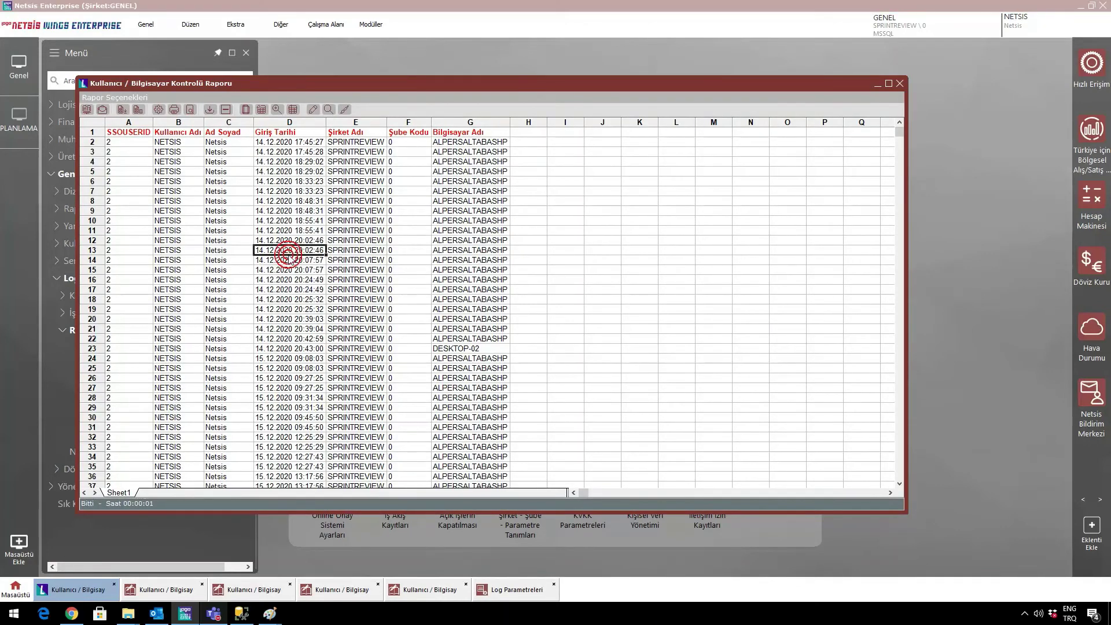
pyautogui.press('Down')
pyautogui.press('Down')
pyautogui.press('Down')
pyautogui.press('Down')
pyautogui.press('Down')
pyautogui.press('Down')
pyautogui.press('Down')
pyautogui.press('Down')
pyautogui.press('Down')
pyautogui.press('Down')
pyautogui.press('Down')
pyautogui.press('Down')
pyautogui.press('Down')
pyautogui.press('Down')
pyautogui.press('Down')
pyautogui.press('Down')
pyautogui.press('Down')
pyautogui.press('Down')
pyautogui.press('Down')
pyautogui.press('Down')
pyautogui.press('Down')
pyautogui.press('Down')
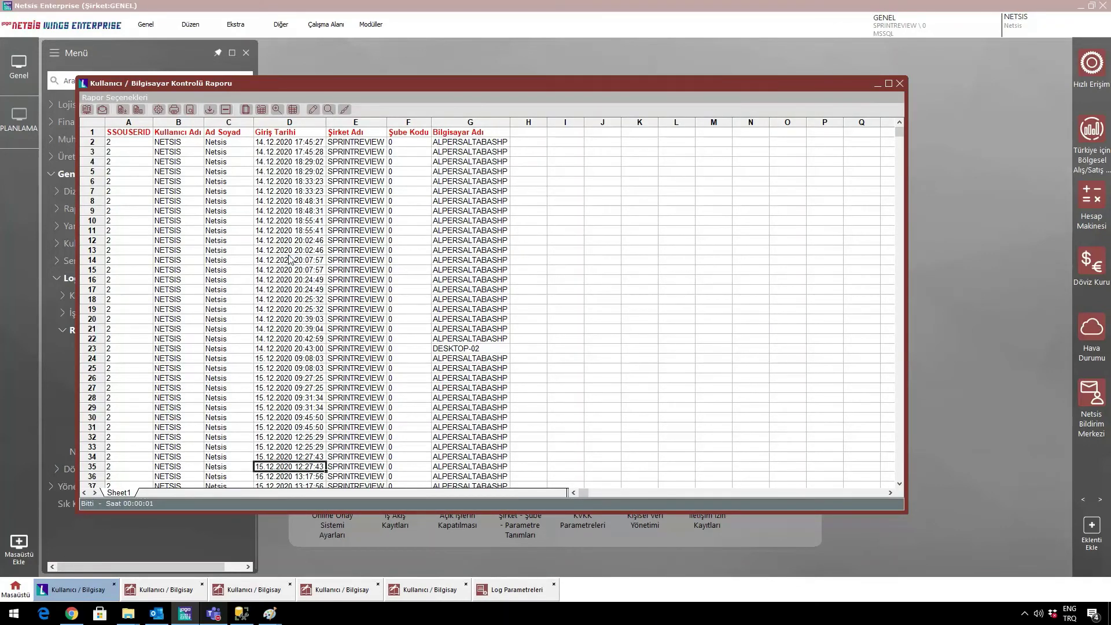
pyautogui.press('Down')
pyautogui.press('Down')
pyautogui.press('Down')
pyautogui.press('Down')
pyautogui.press('Down')
pyautogui.press('Down')
pyautogui.press('Down')
pyautogui.press('Down')
pyautogui.press('Down')
pyautogui.press('Down')
pyautogui.press('Down')
pyautogui.press('Down')
pyautogui.press('Down')
pyautogui.press('Down')
pyautogui.press('Down')
pyautogui.press('Down')
pyautogui.press('Down')
pyautogui.press('Down')
pyautogui.press('Down')
pyautogui.press('Down')
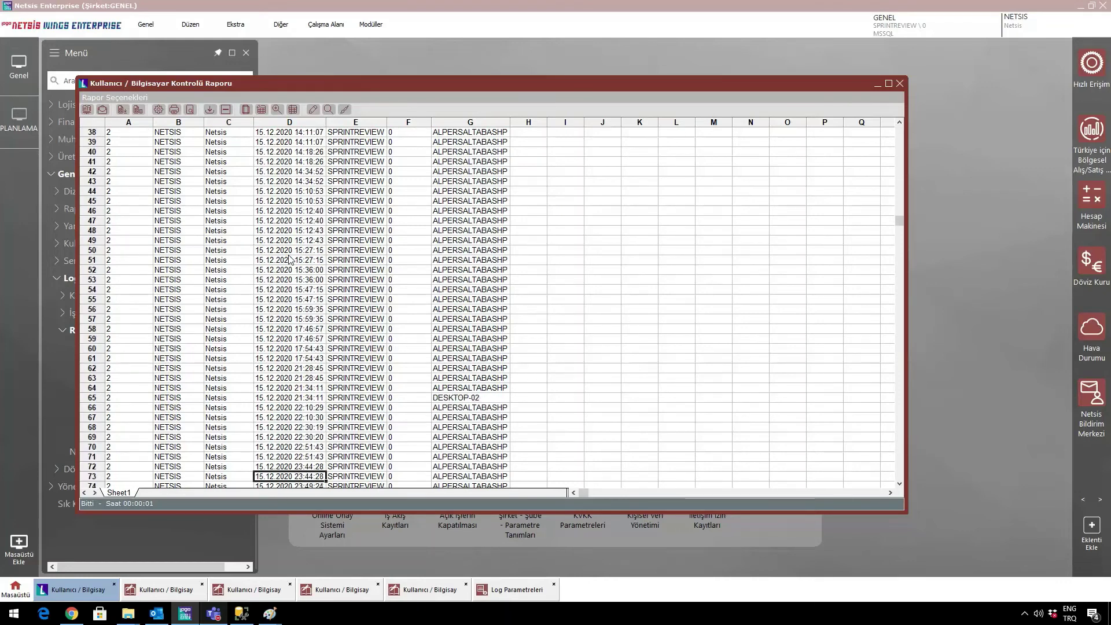
pyautogui.press('Down')
pyautogui.press('Down')
pyautogui.press('Down')
pyautogui.press('Down')
pyautogui.press('Down')
pyautogui.press('Down')
pyautogui.press('Down')
pyautogui.press('Down')
pyautogui.press('Down')
pyautogui.press('Down')
pyautogui.press('Down')
pyautogui.press('Down')
pyautogui.press('Down')
pyautogui.press('Down')
pyautogui.press('Down')
pyautogui.press('Down')
pyautogui.press('Down')
pyautogui.press('Down')
pyautogui.press('Down')
pyautogui.press('Down')
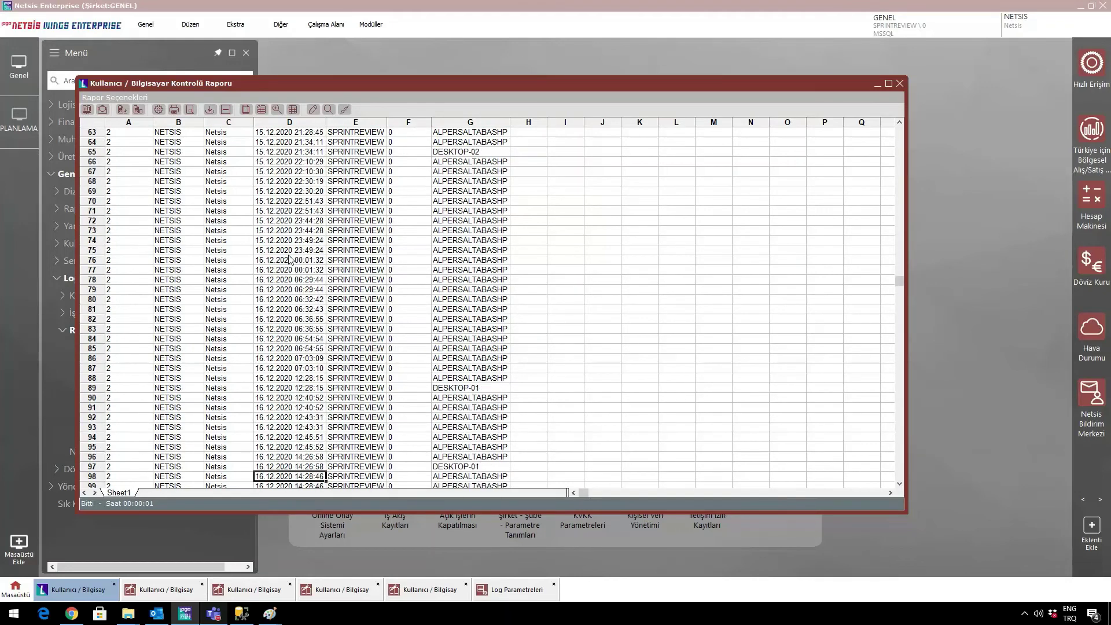
pyautogui.press('Up')
pyautogui.press('Up')
pyautogui.press('Up')
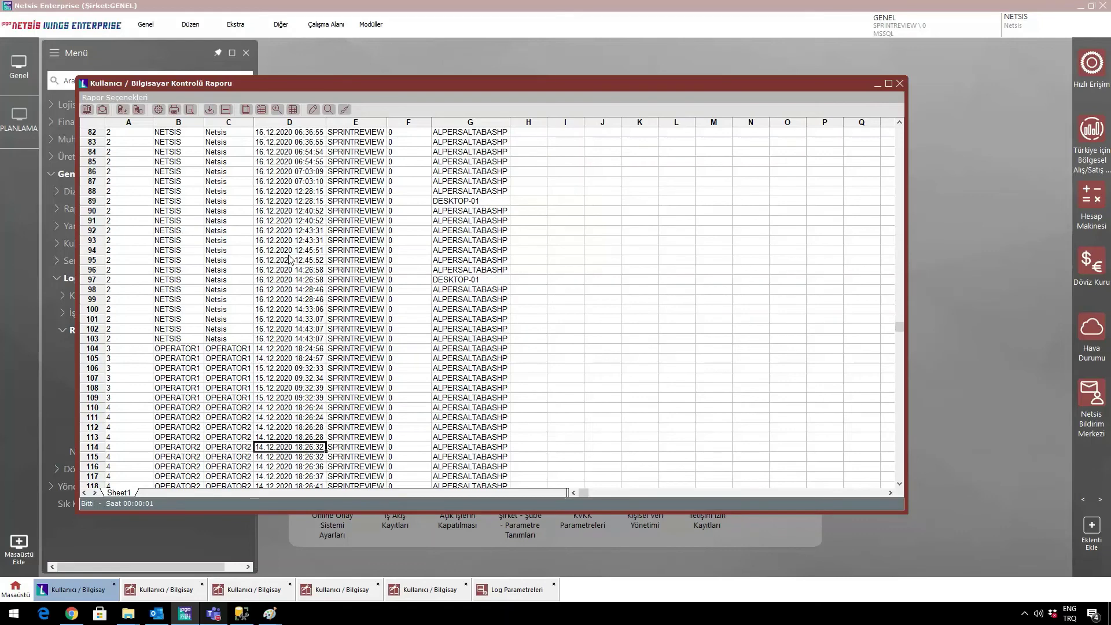
# Step: Examine the user, login date and company entries of the last OPERATOR1 record in the report
pyautogui.press('Left')
pyautogui.press('Up')
pyautogui.press('Left')
pyautogui.press('Up')
pyautogui.press('Up')
pyautogui.press('Up')
pyautogui.press('Up')
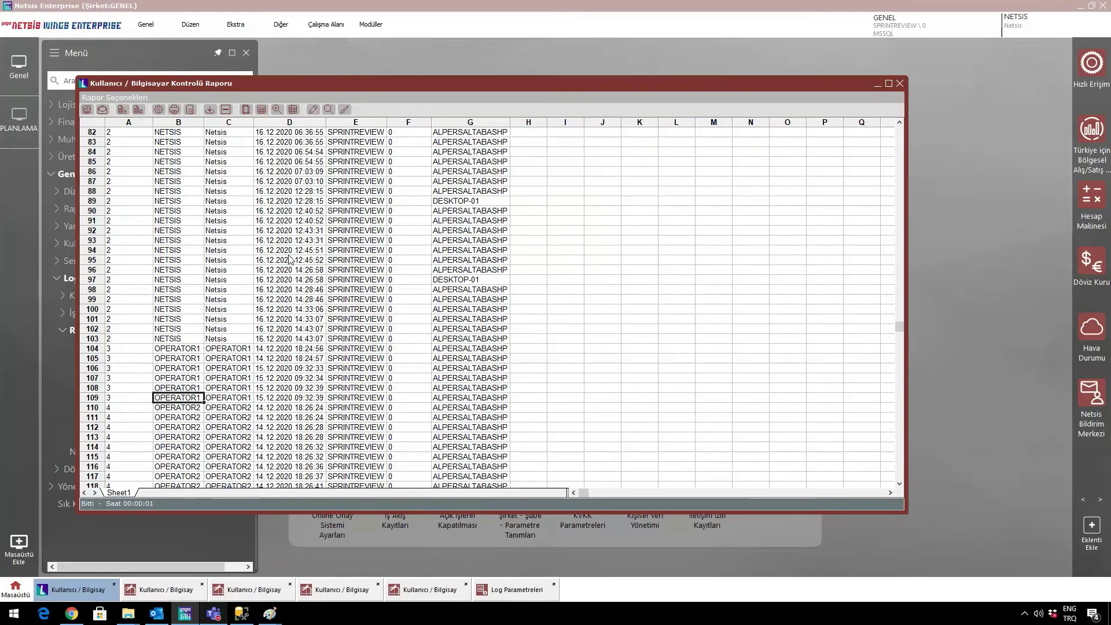
pyautogui.press('Right')
pyautogui.press('Right')
pyautogui.press('Right')
pyautogui.press('Right')
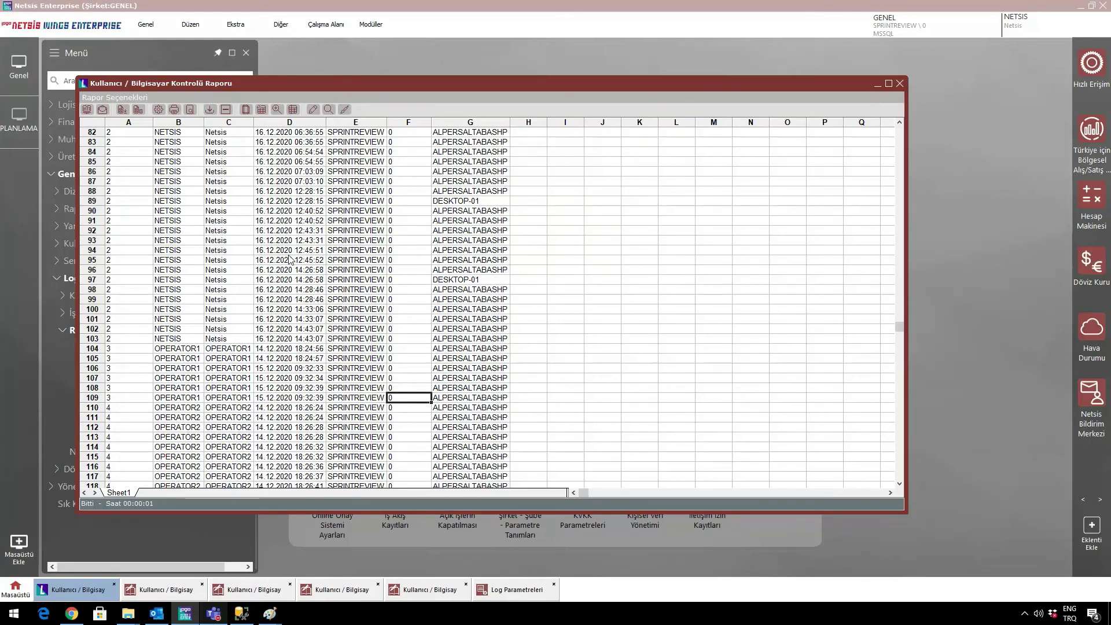
# Step: Read through the OPERATOR2 login records down past the end of the list
pyautogui.press('Down')
pyautogui.press('Down')
pyautogui.press('Down')
pyautogui.press('Down')
pyautogui.press('Down')
pyautogui.press('Down')
pyautogui.press('Down')
pyautogui.press('Down')
pyautogui.press('Down')
pyautogui.press('Down')
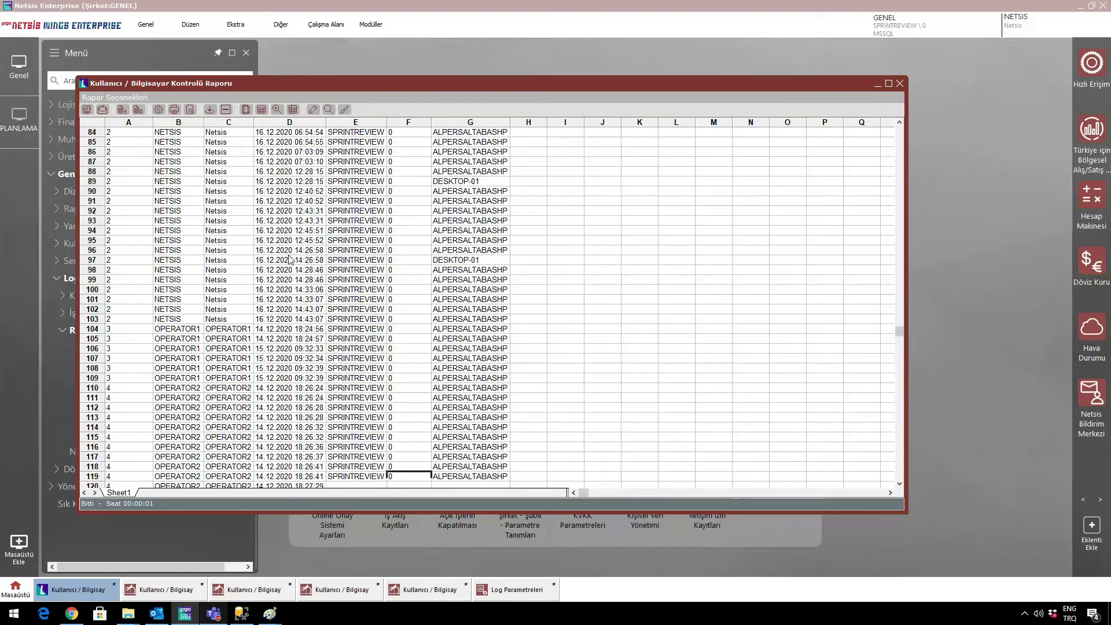
pyautogui.press('Down')
pyautogui.press('Down')
pyautogui.press('Down')
pyautogui.press('Down')
pyautogui.press('Down')
pyautogui.press('Down')
pyautogui.press('Down')
pyautogui.press('Down')
pyautogui.press('Down')
pyautogui.press('Down')
pyautogui.press('Down')
pyautogui.press('Down')
pyautogui.press('Down')
# Step: Review the company, login date and user name entries among the OPERATOR2 records again, and close the report
pyautogui.press('Up')
pyautogui.press('Up')
pyautogui.press('Up')
pyautogui.press('Up')
pyautogui.press('Up')
pyautogui.press('Up')
pyautogui.press('Up')
pyautogui.press('Up')
pyautogui.press('Up')
pyautogui.press('Up')
pyautogui.press('Up')
pyautogui.press('Up')
pyautogui.press('Up')
pyautogui.press('Up')
pyautogui.press('Up')
pyautogui.press('Left')
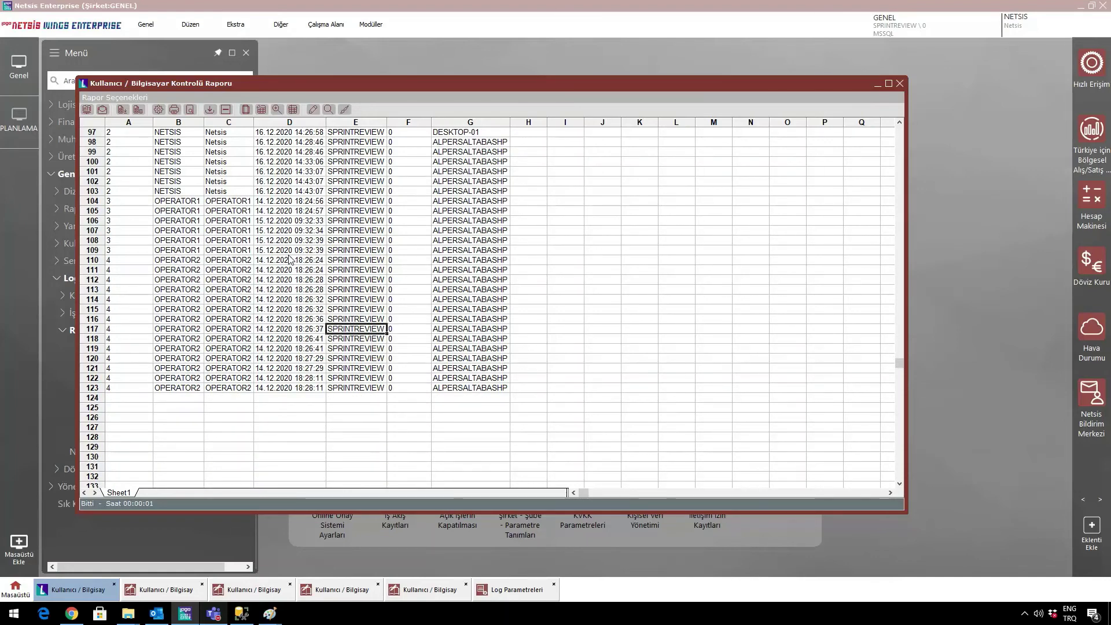
pyautogui.press('Left')
pyautogui.press('Up')
pyautogui.press('Left')
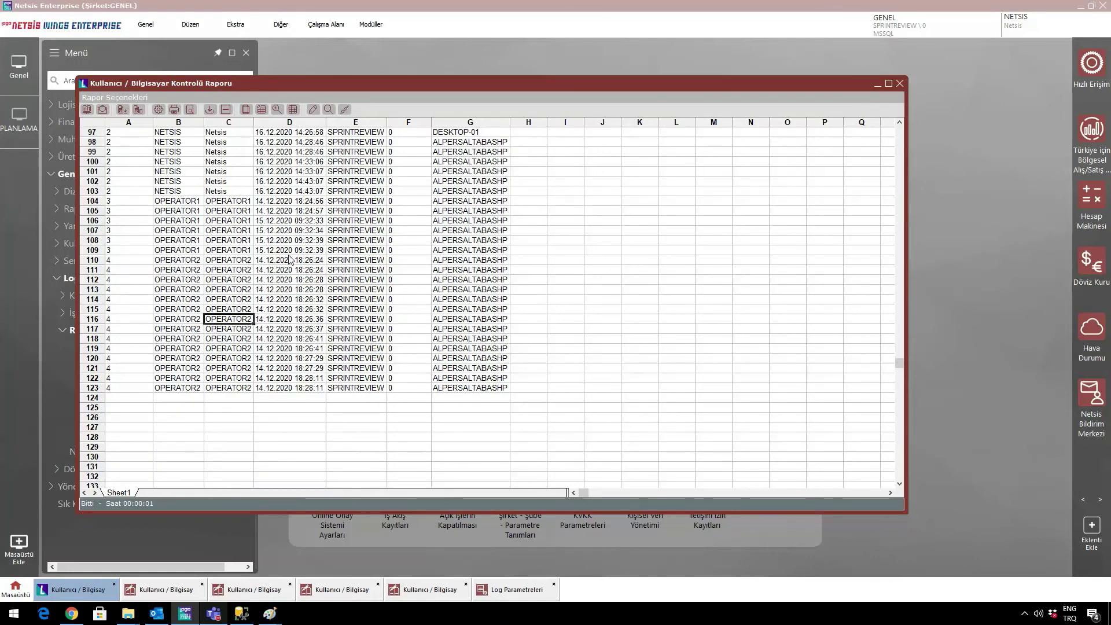
pyautogui.click(898, 85)
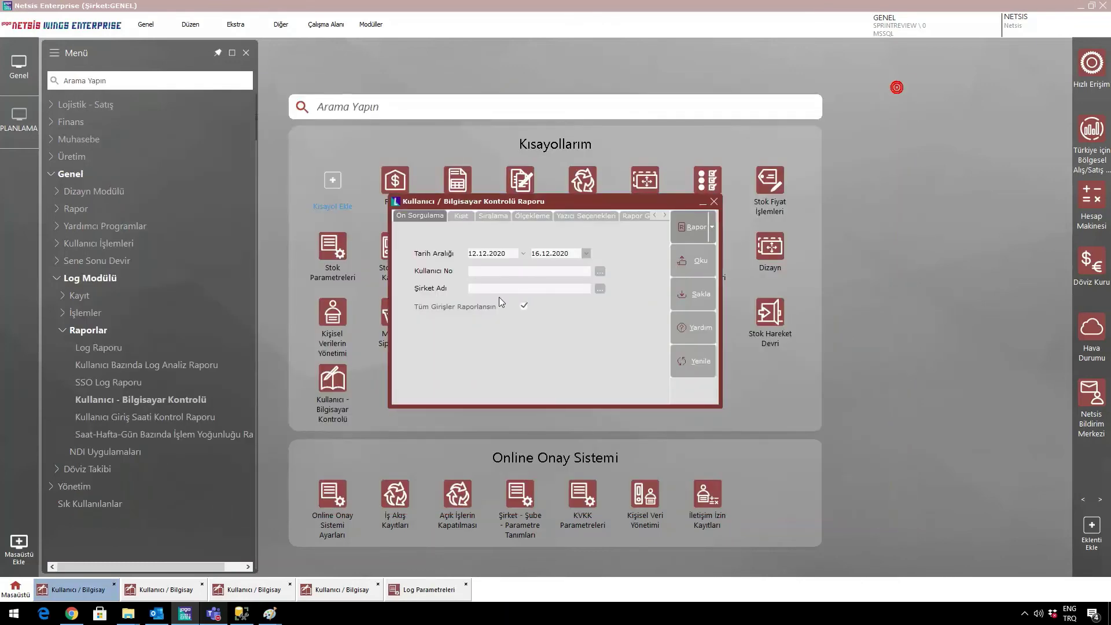